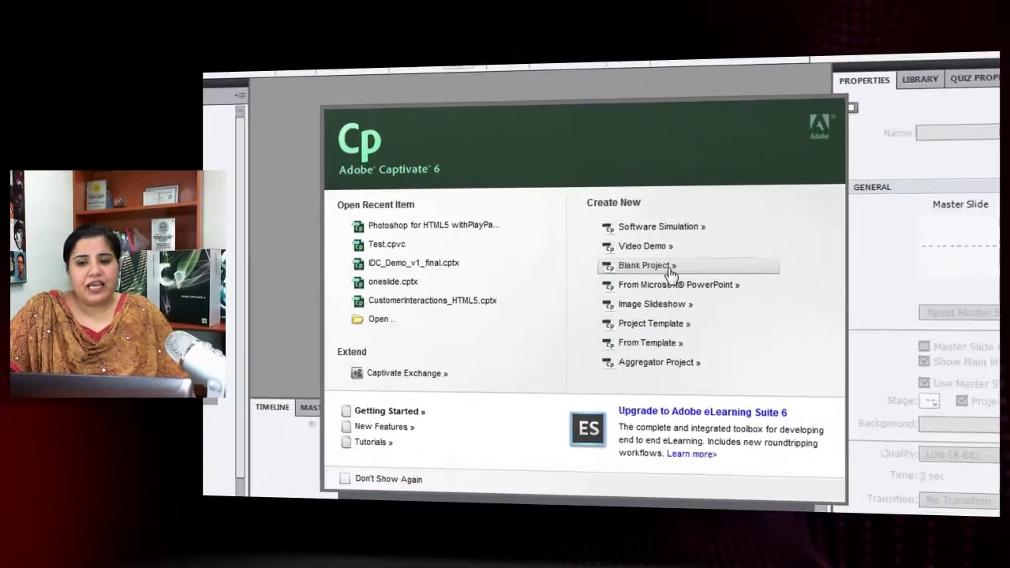
Step: Start a new blank project and list the preset project sizes, including the iPad options
left_click(724, 292)
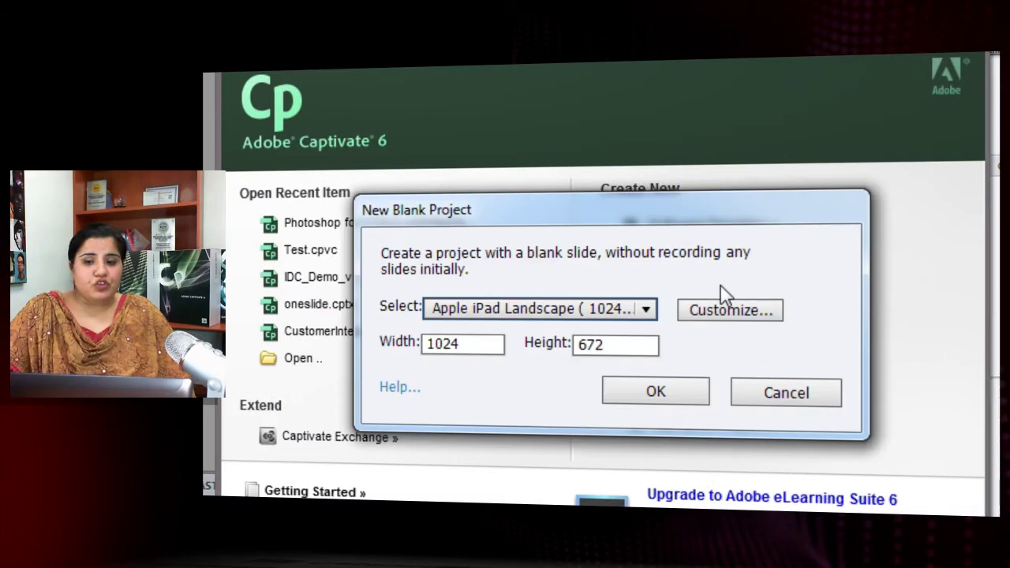
left_click(646, 308)
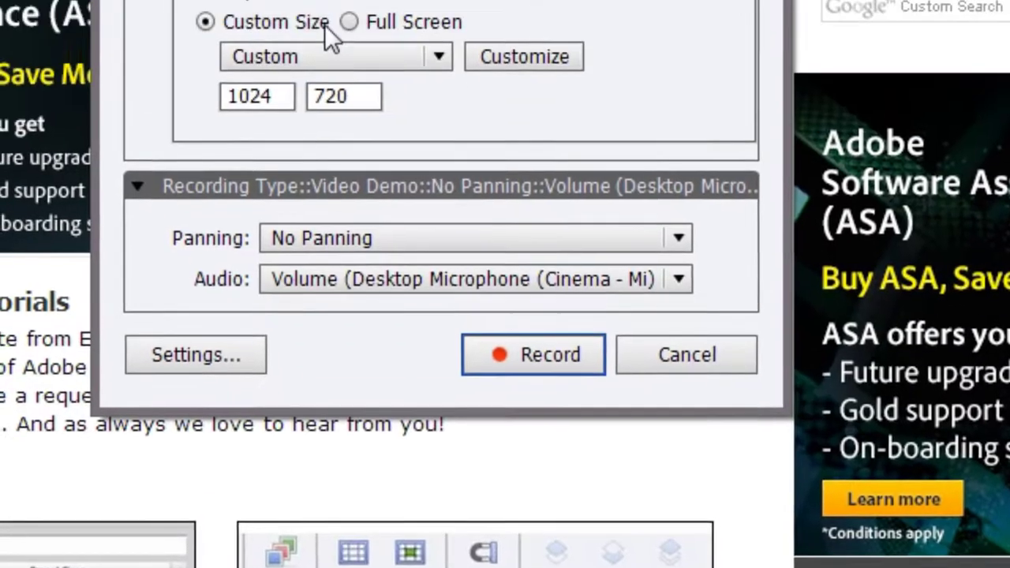
Step: Record a 1280x720 video demo scrolling the Captivate tutorials blog, stopping with End
left_click(335, 57)
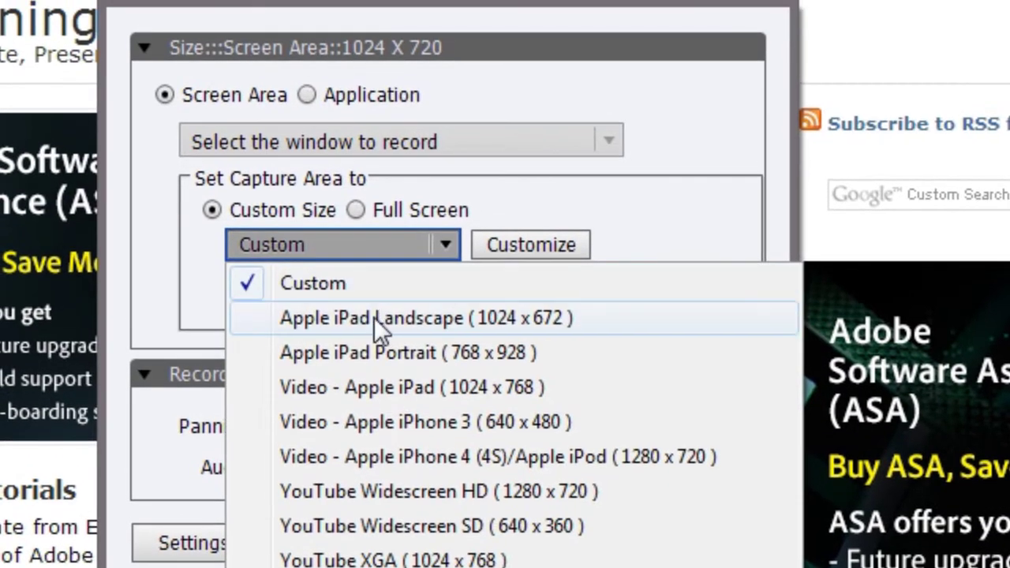
left_click(426, 457)
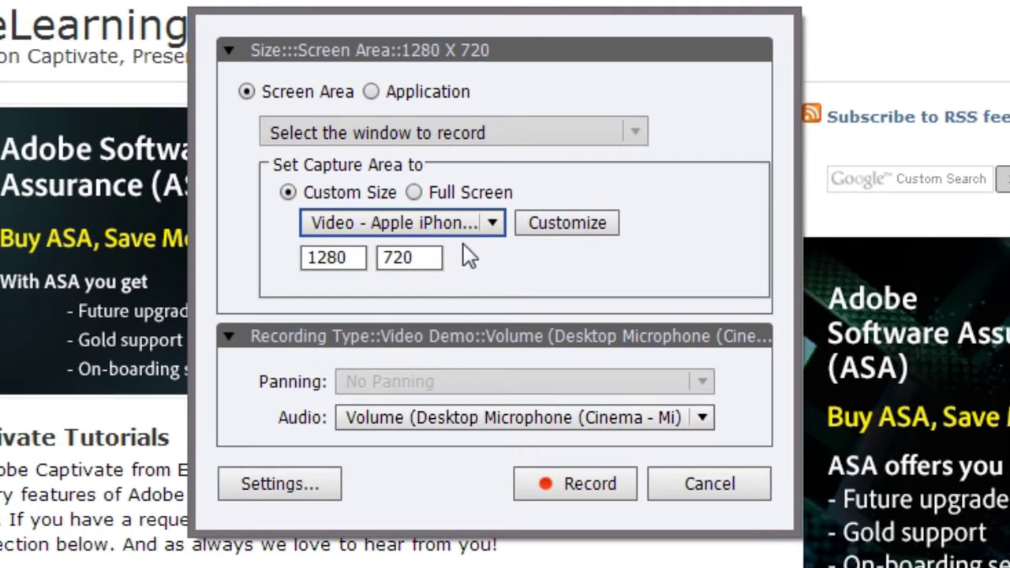
left_click(599, 489)
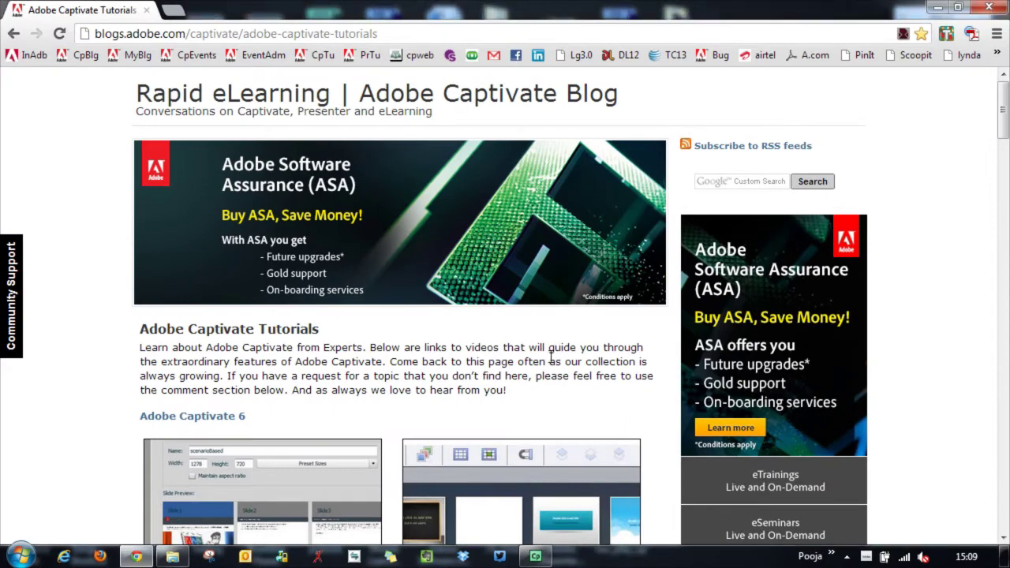
scroll(550, 359, "down", 15)
scroll(606, 345, "down", 10)
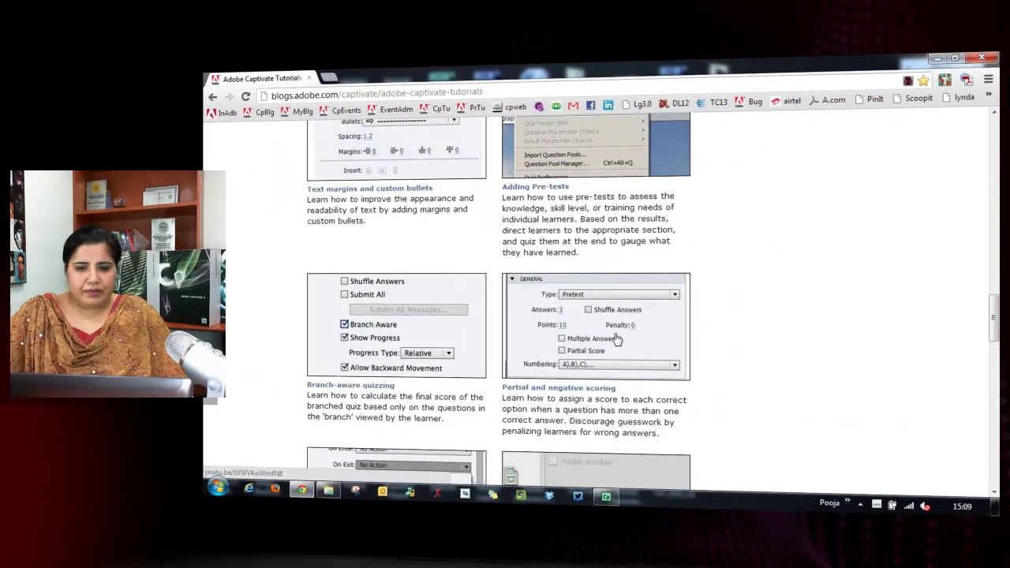
scroll(620, 332, "up", 10)
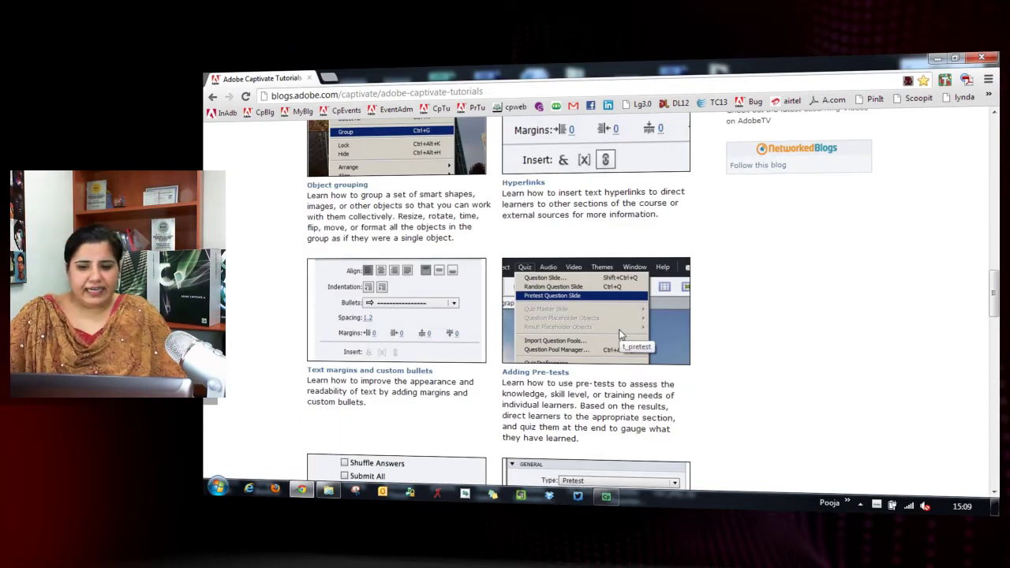
key("End")
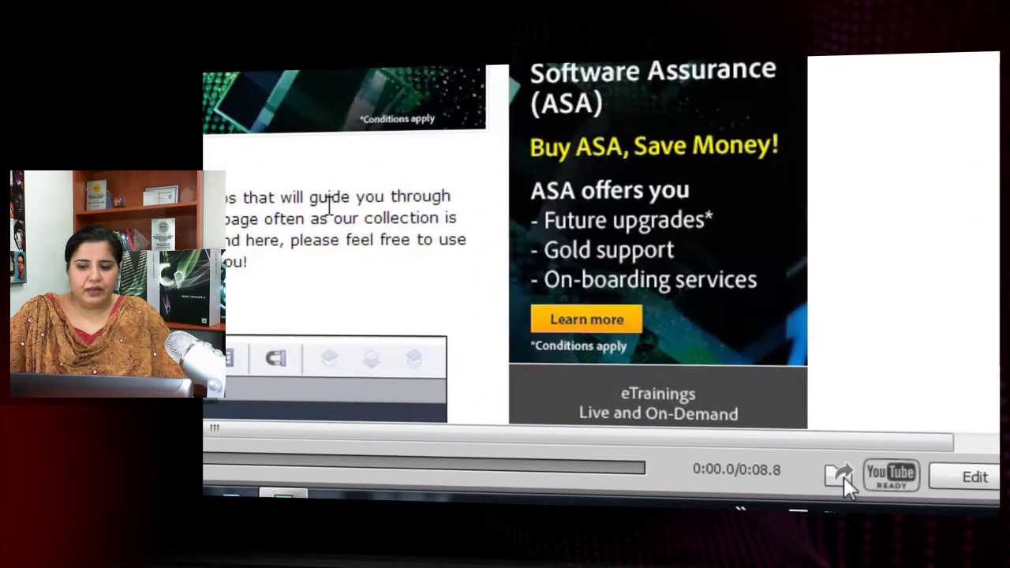
Step: Open the recorded demo in the editor, then close untitled3.cpvc without saving
left_click(840, 475)
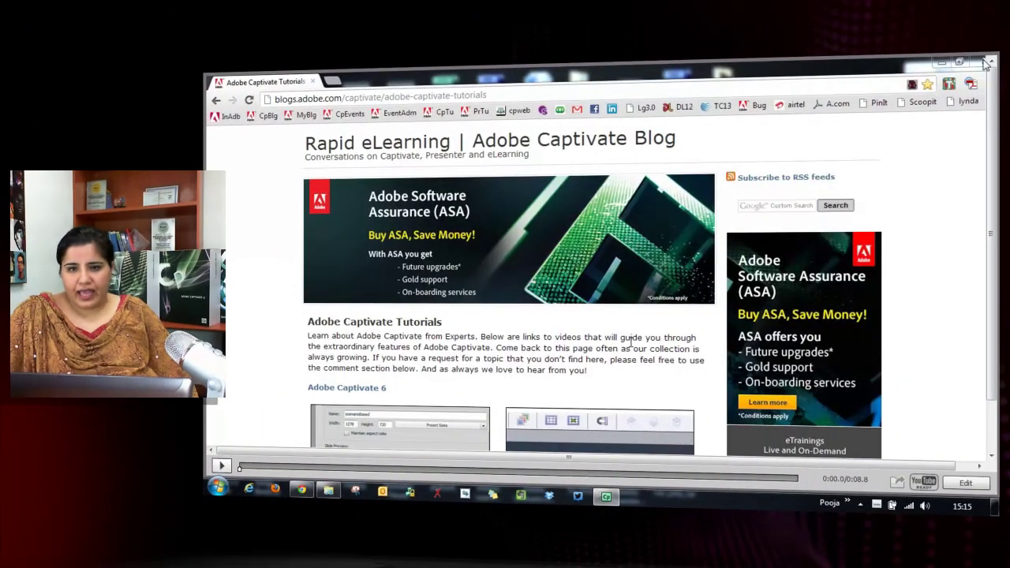
left_click(968, 484)
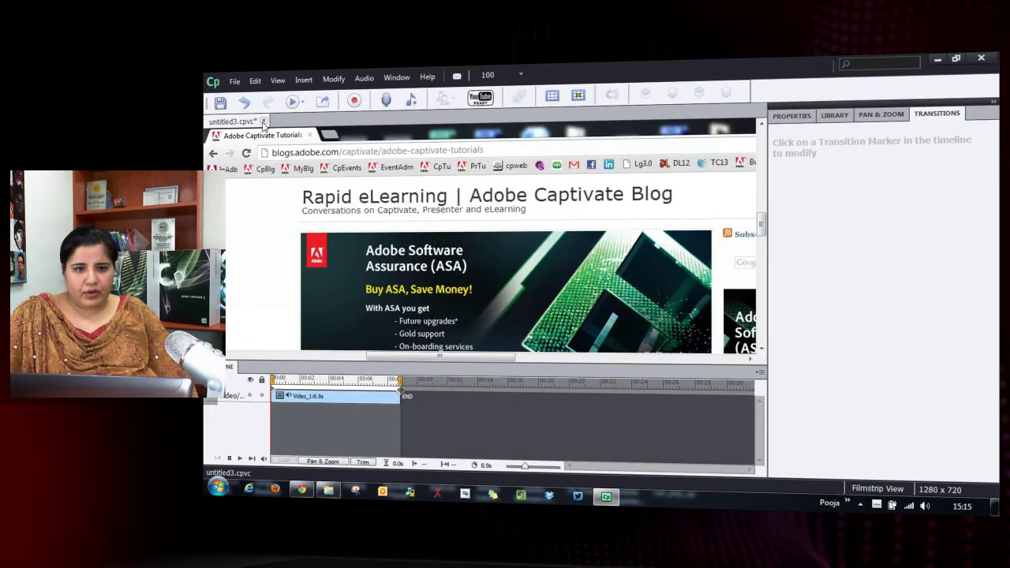
left_click(263, 122)
left_click(591, 301)
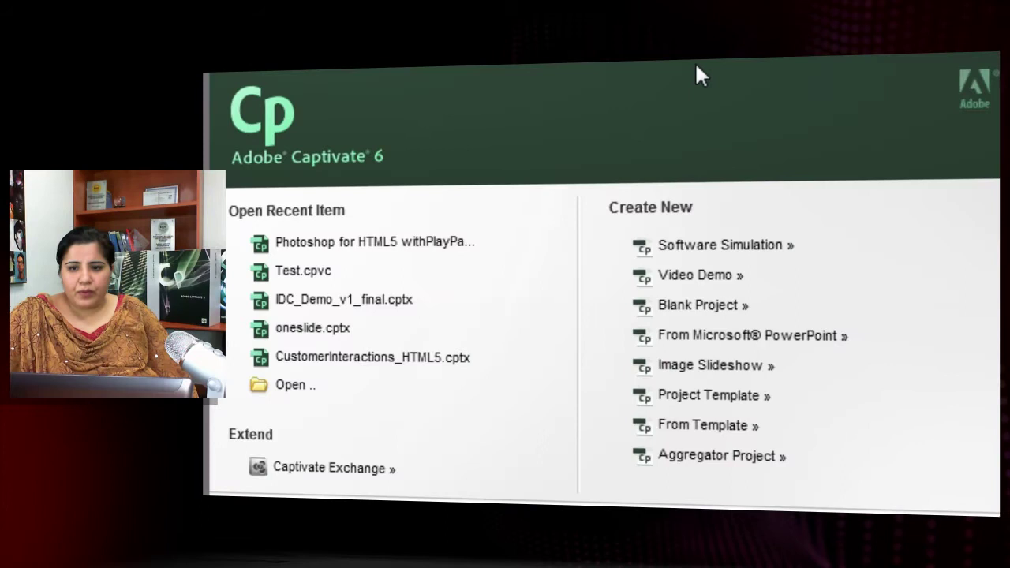
Step: Create a blank Apple iPad Landscape (1024x672) project and apply the Woody theme
left_click(723, 311)
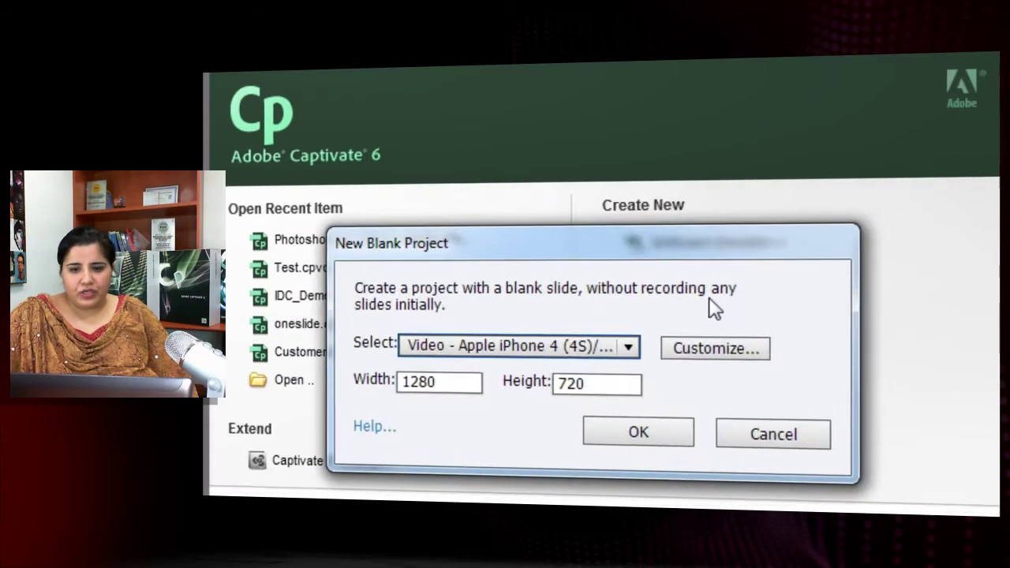
left_click(629, 345)
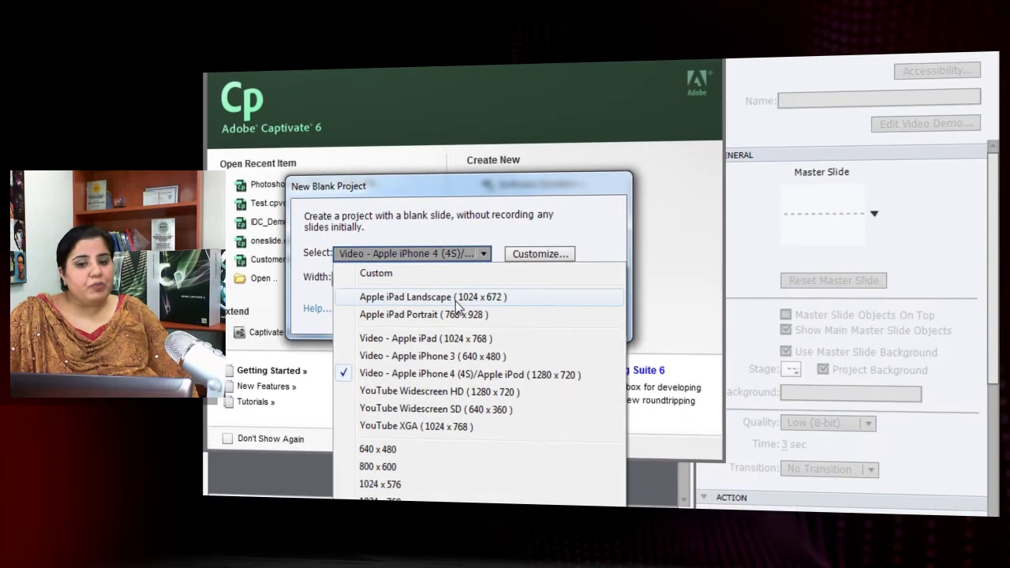
left_click(462, 299)
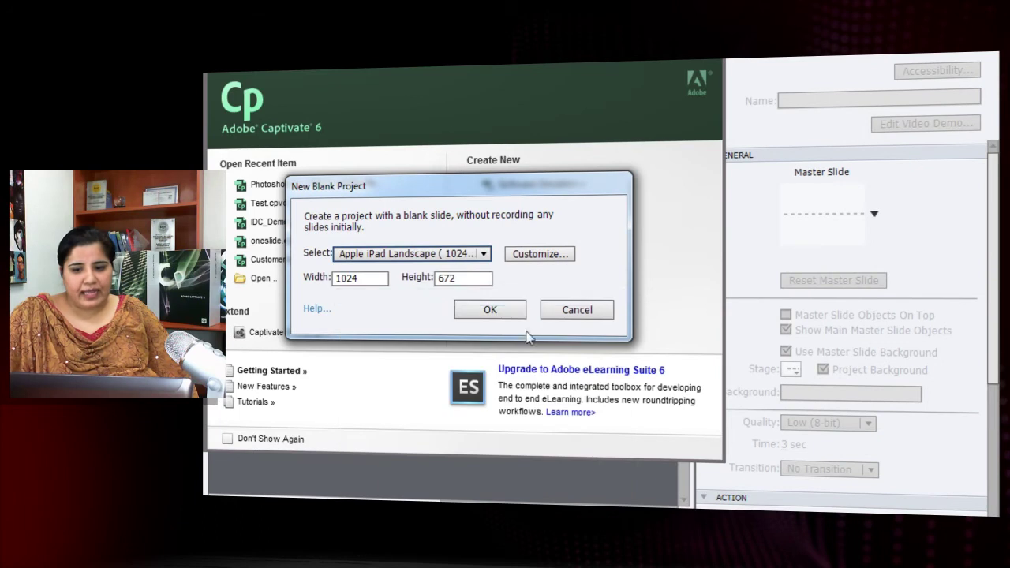
left_click(477, 309)
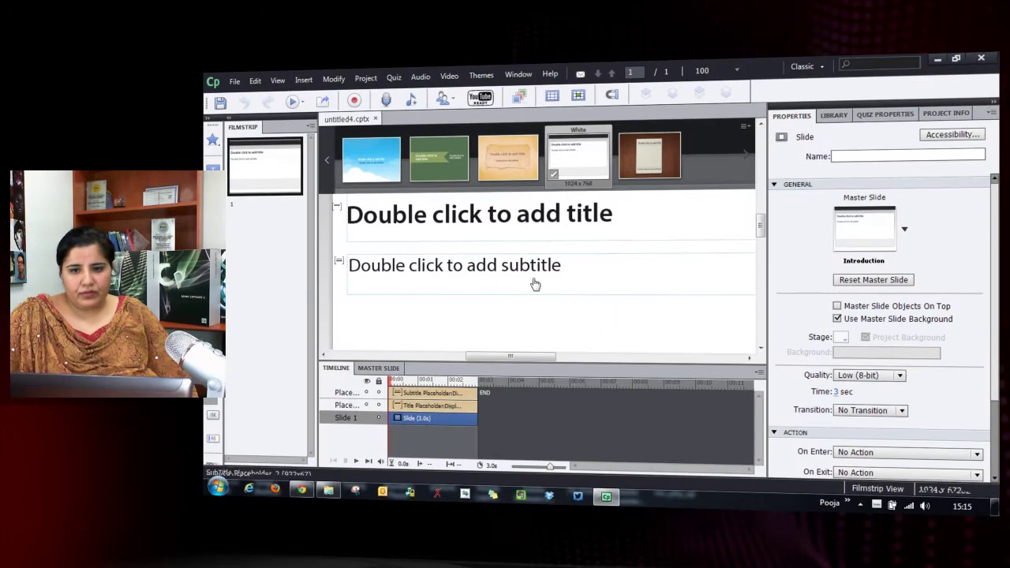
left_click(649, 156)
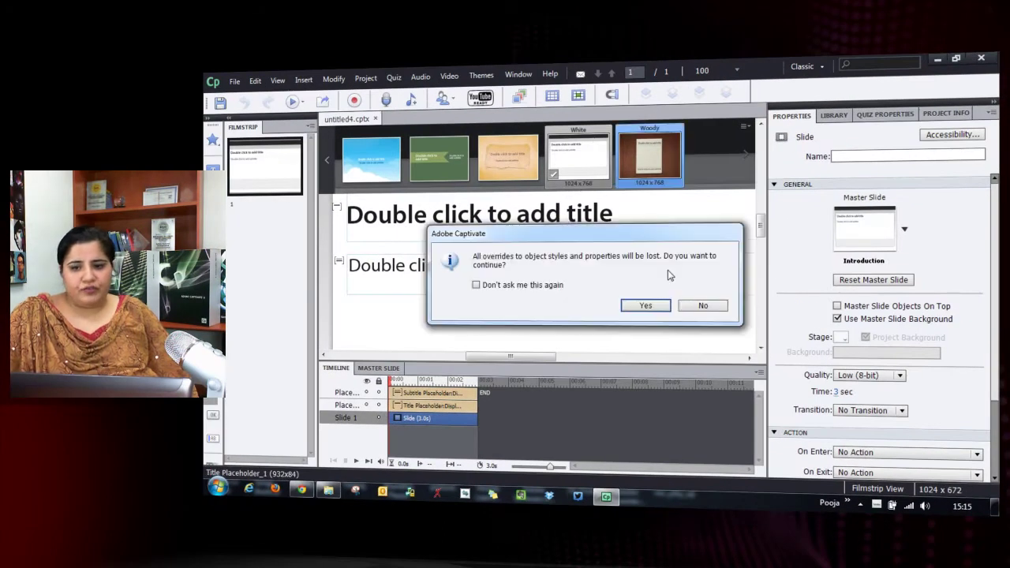
left_click(646, 305)
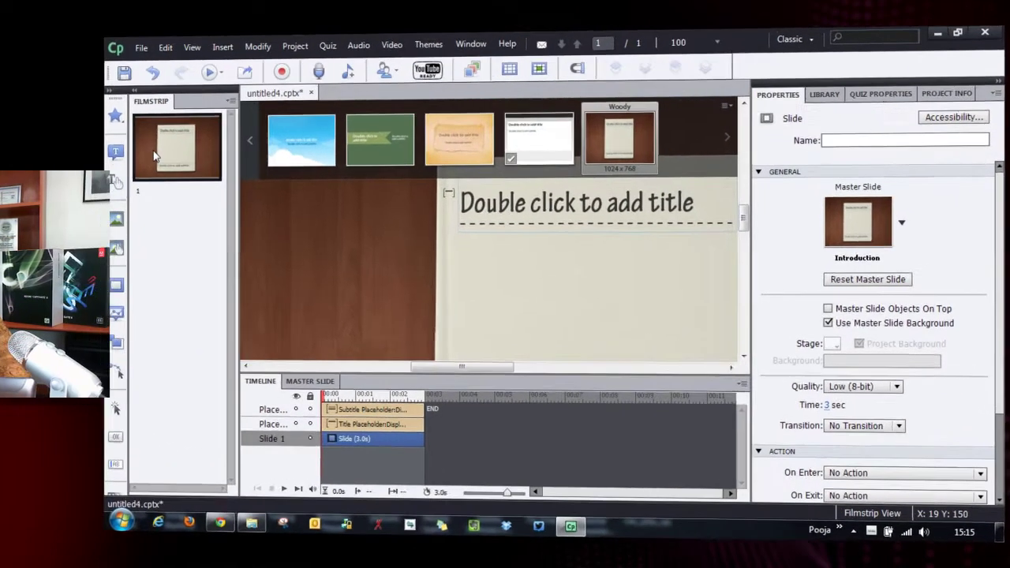
Step: Duplicate slide 1 three times so the project has four slides
right_click(241, 169)
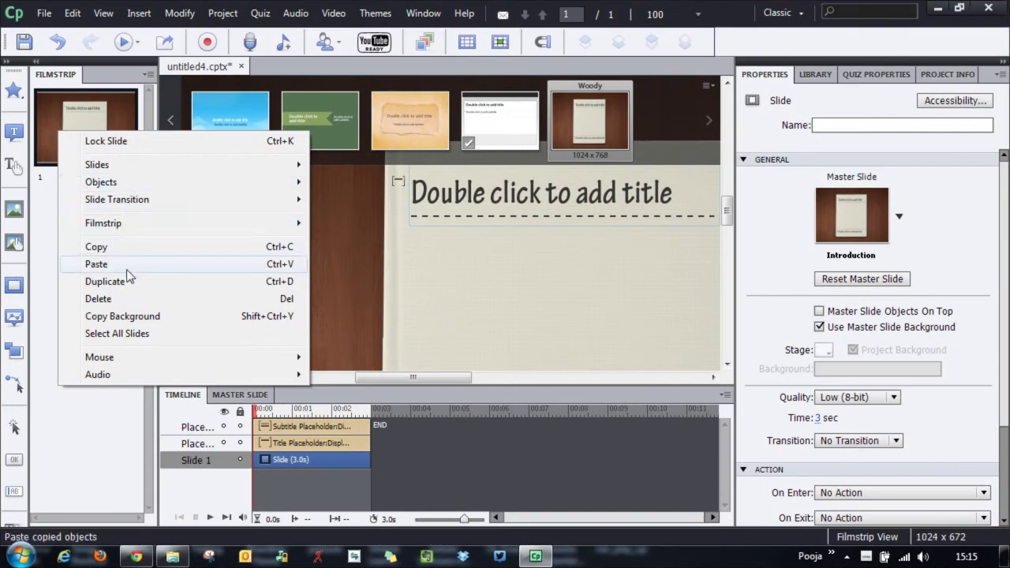
left_click(122, 281)
right_click(62, 127)
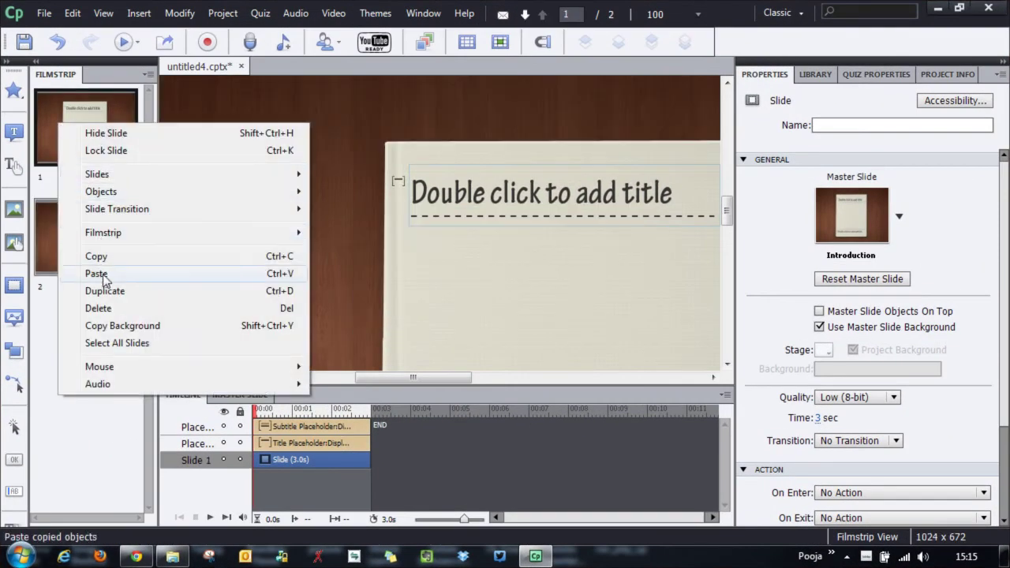
left_click(111, 290)
right_click(71, 127)
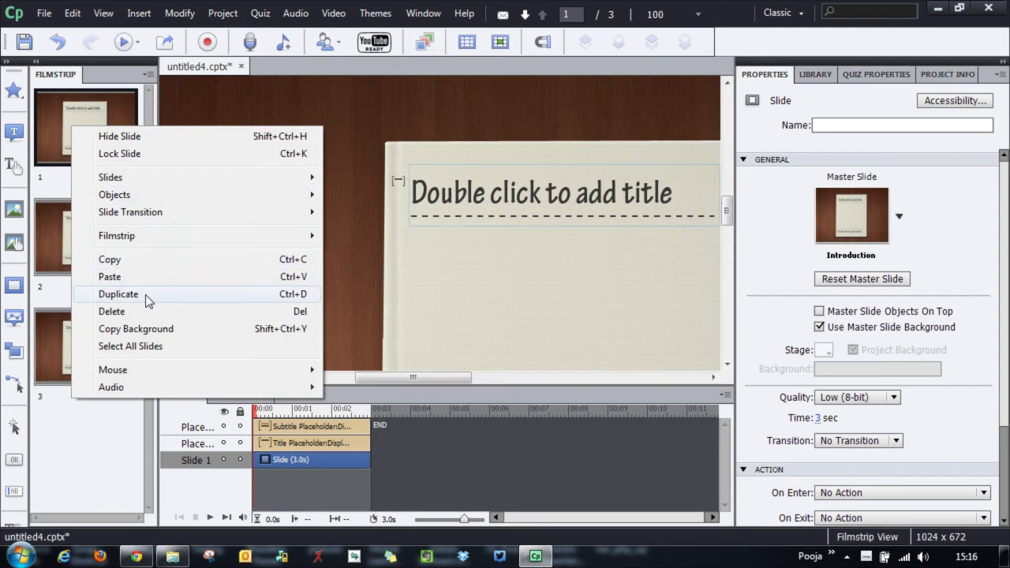
left_click(146, 295)
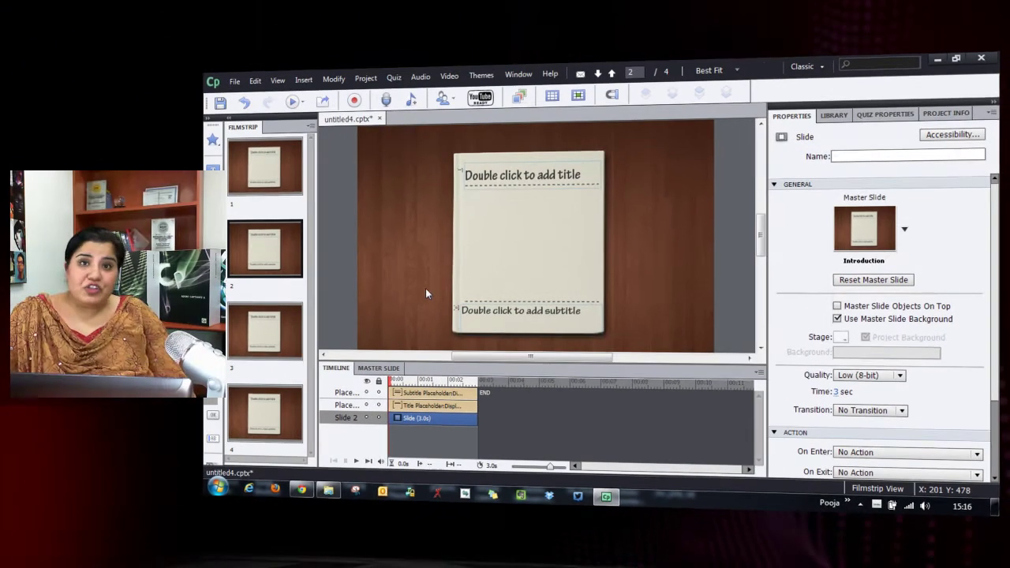
Step: Show the HTML5 Tracker panel, floating it over the stage
left_click(521, 75)
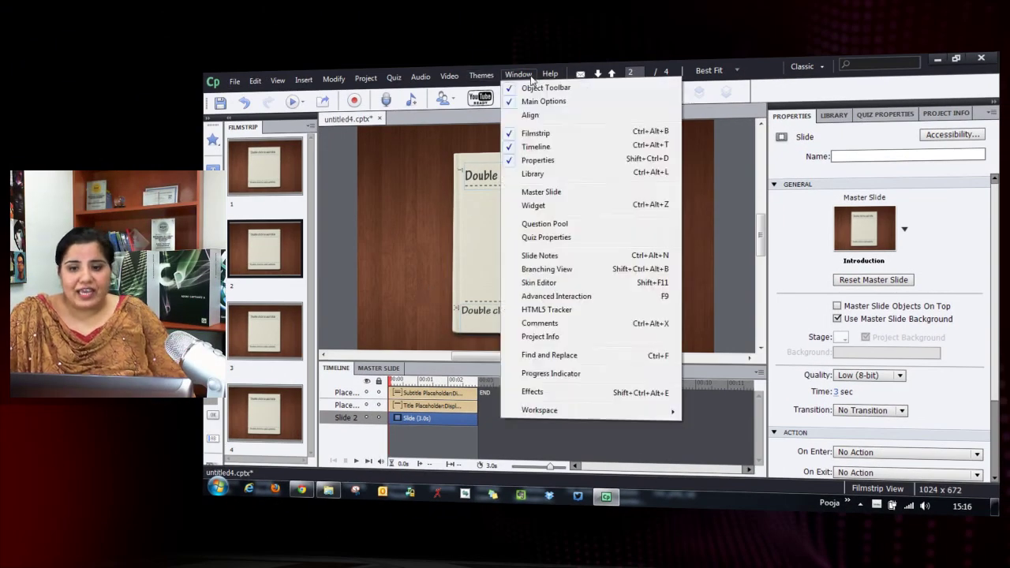
left_click(562, 310)
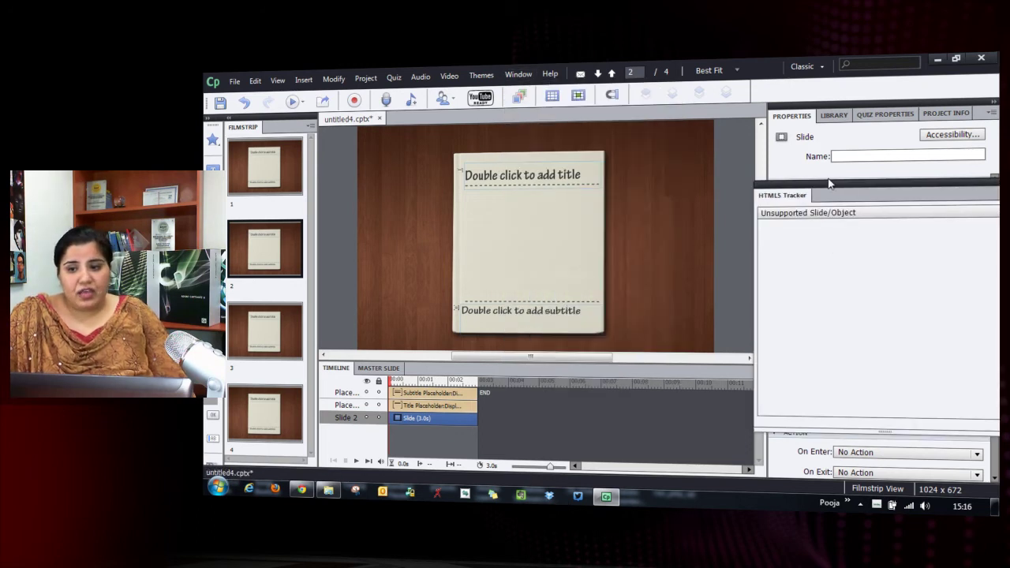
left_click_drag(828, 184, 526, 125)
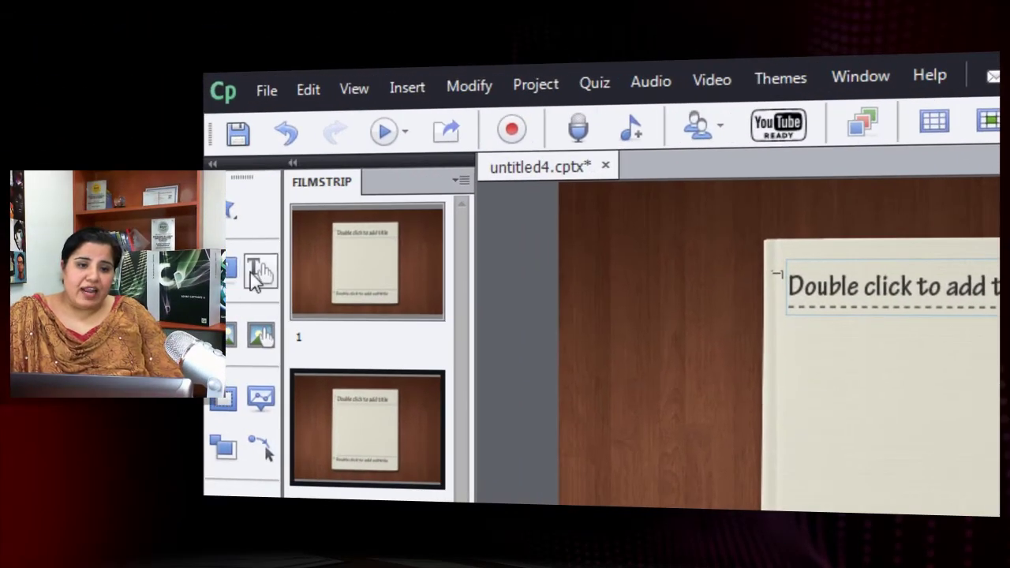
Step: Add a rollover caption to slide 2, see it flagged in HTML5 Tracker, then delete it
left_click(261, 273)
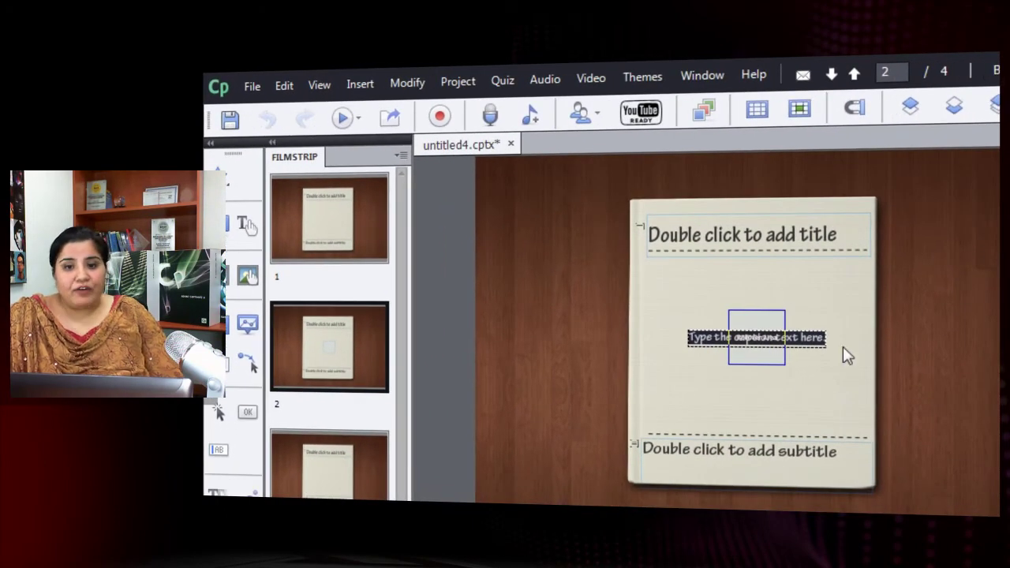
left_click(704, 76)
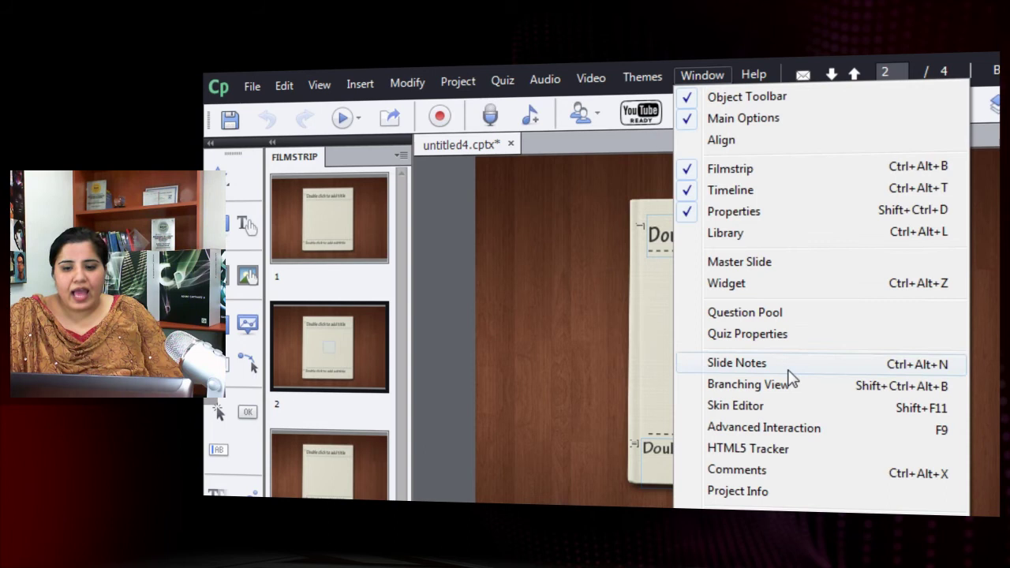
left_click(801, 453)
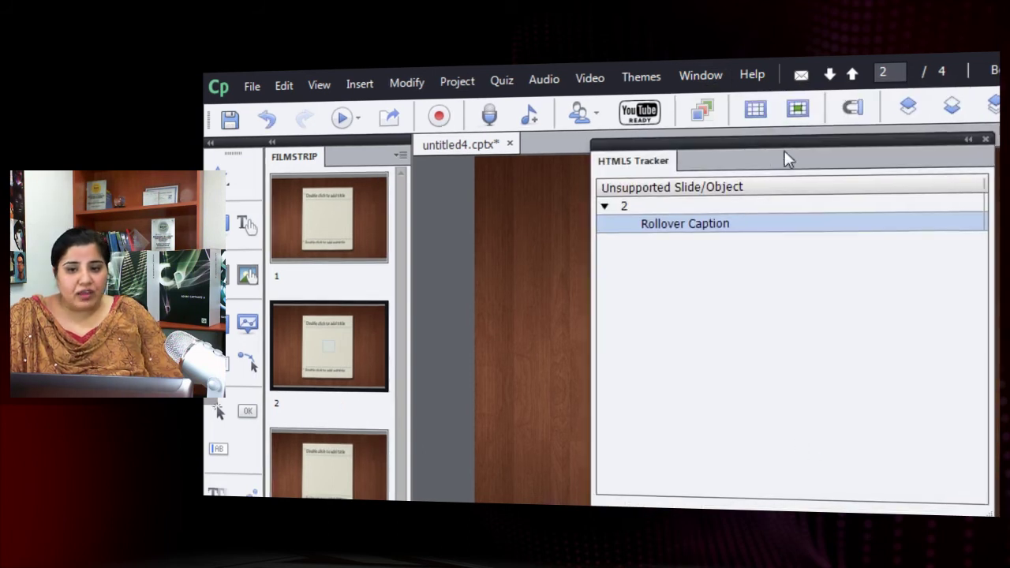
left_click_drag(784, 158, 974, 200)
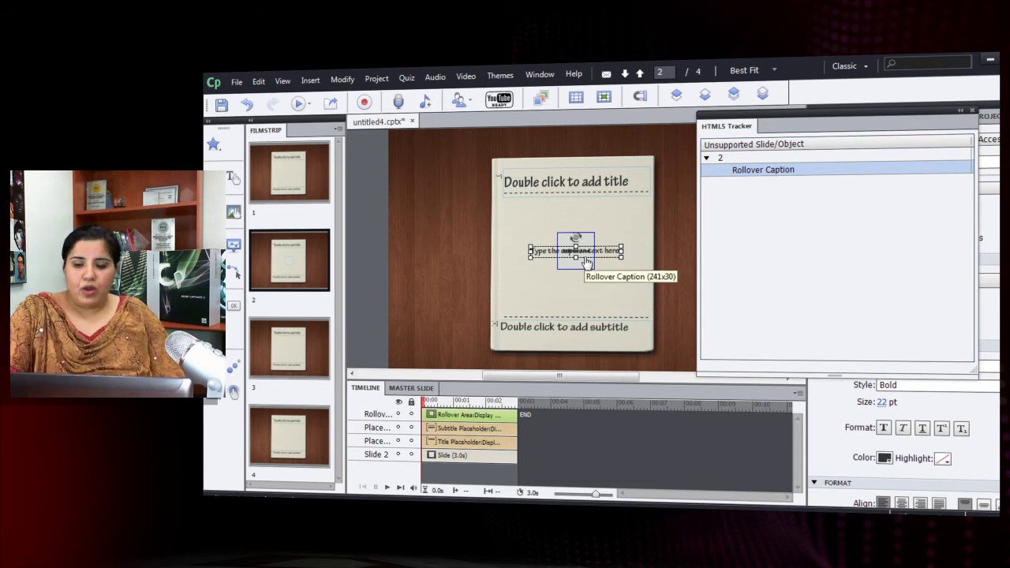
key("Delete")
key("Return")
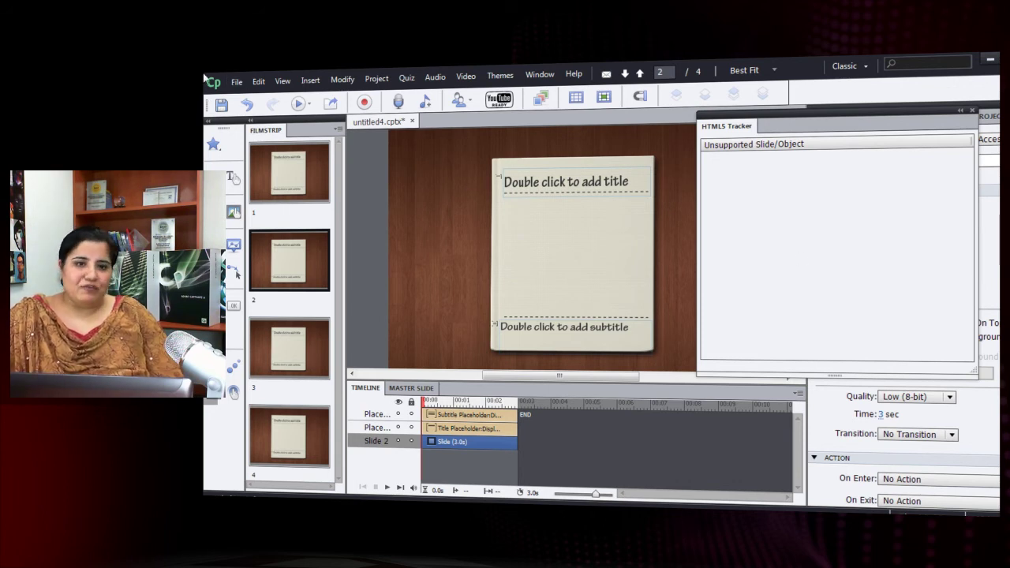
Step: In the Publish dialog, check both SWF and HTML5 as output formats
left_click(236, 81)
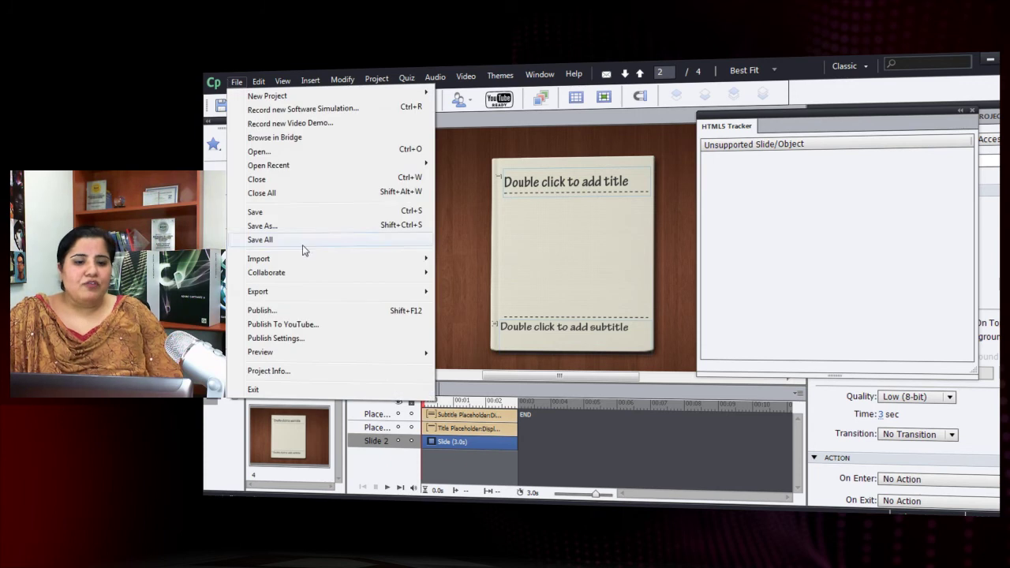
left_click(302, 317)
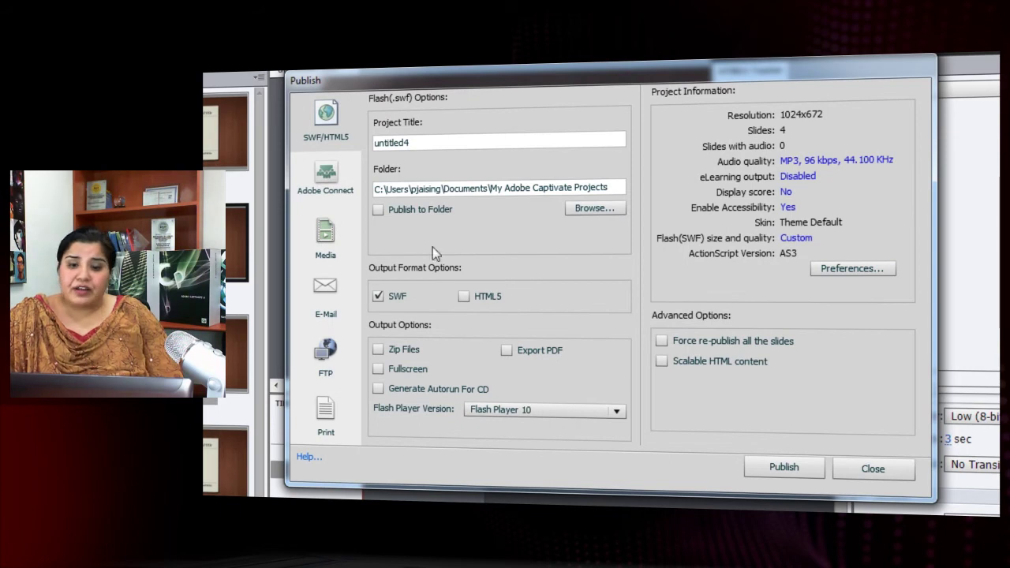
left_click(464, 297)
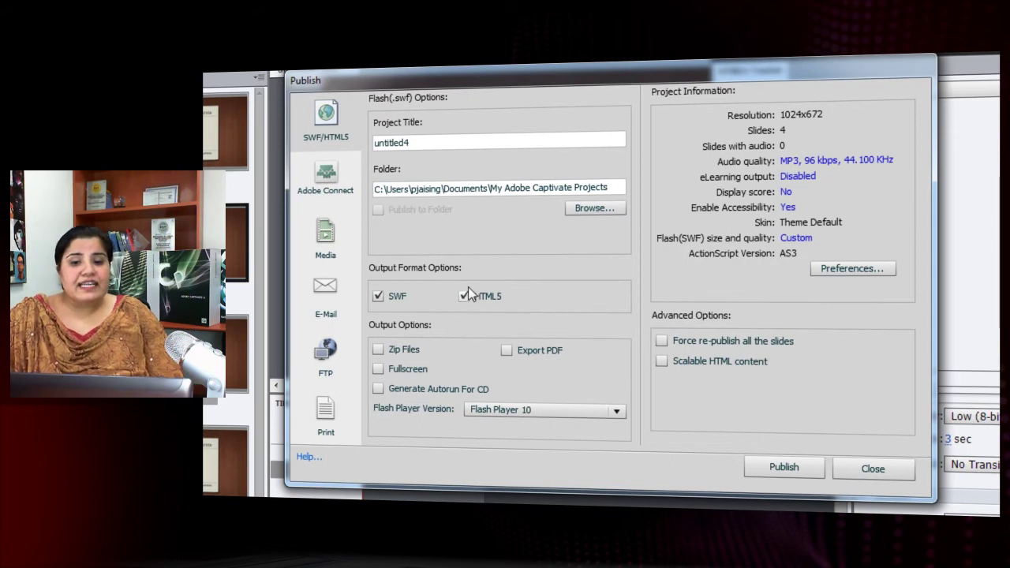
left_click(378, 296)
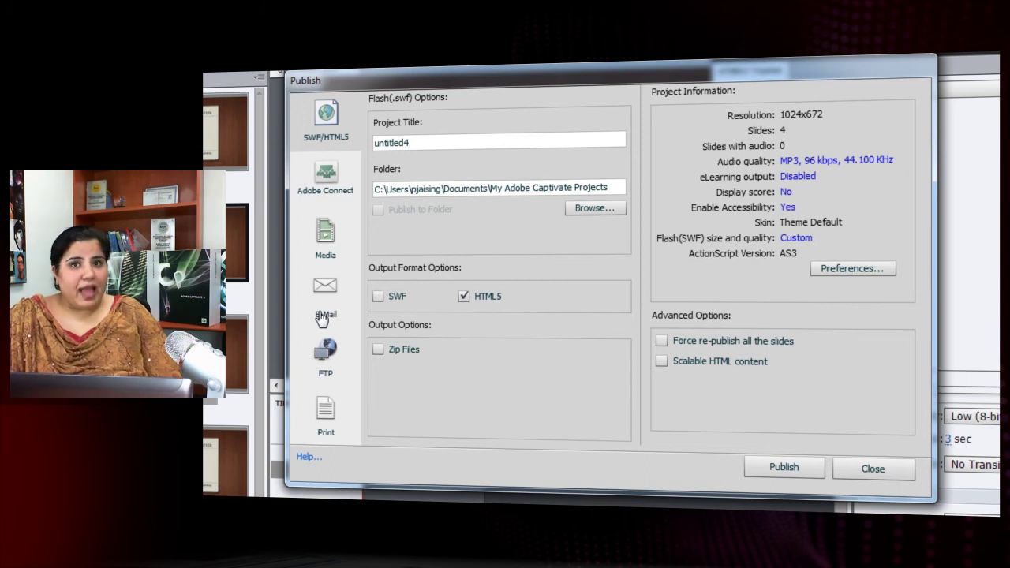
left_click(378, 297)
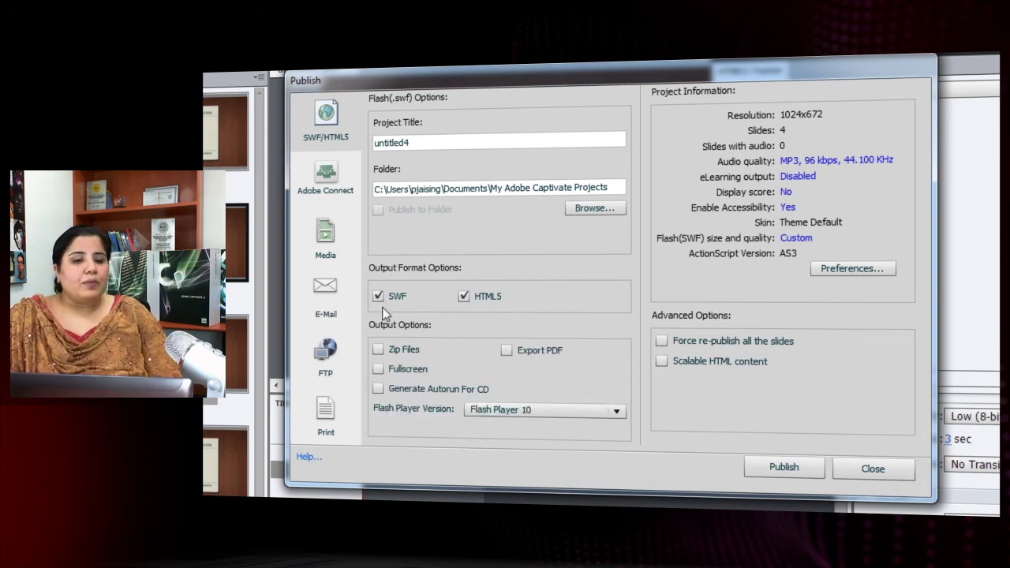